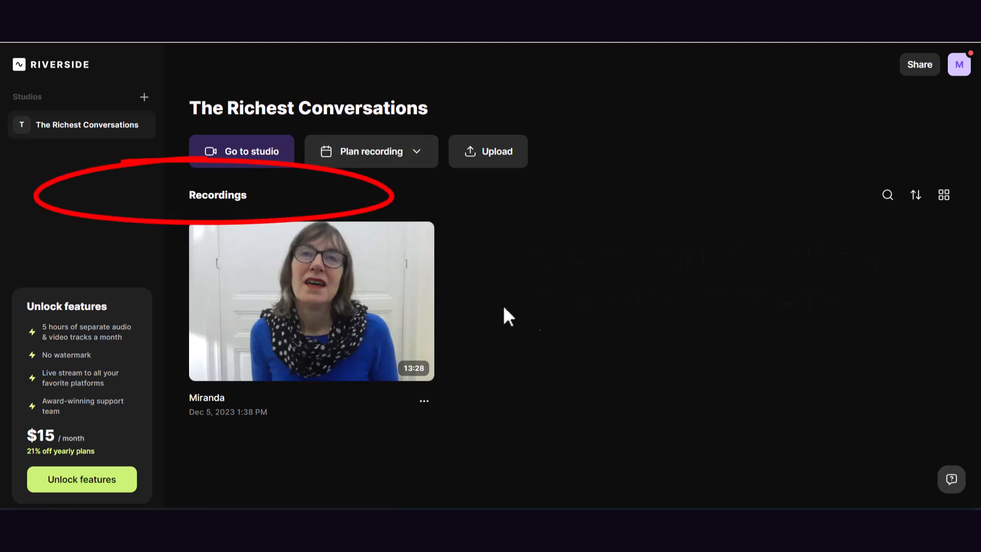
Open the December 5 recording and open its exported "TRC landscape" clip from the Edits section for editing.
click(337, 309)
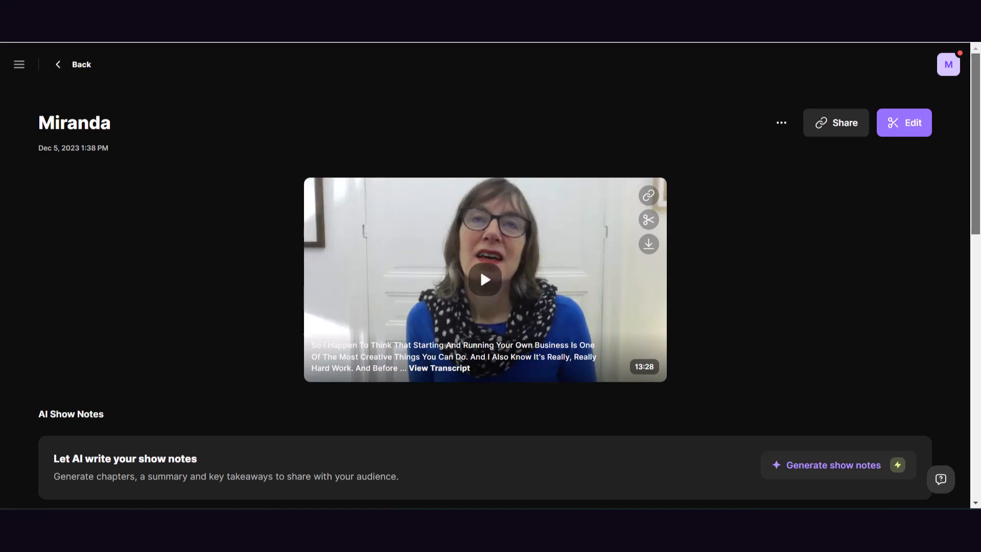
scroll(979, 245, down, 4)
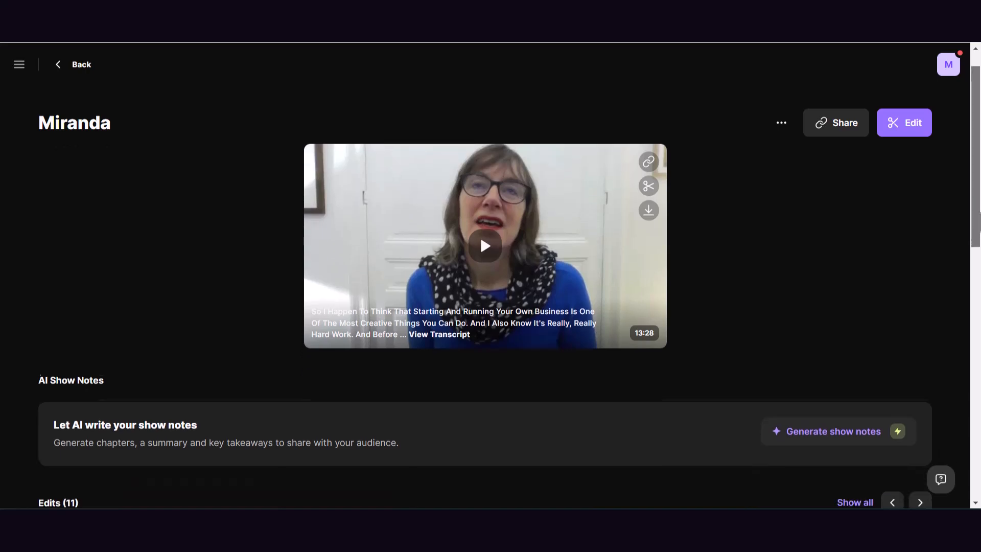
drag(979, 245, 978, 324)
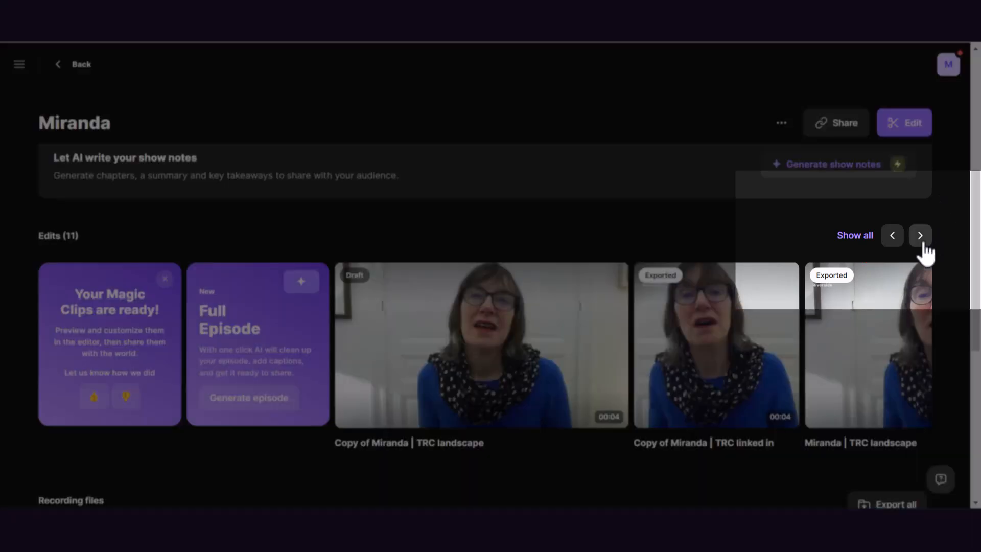
click(923, 245)
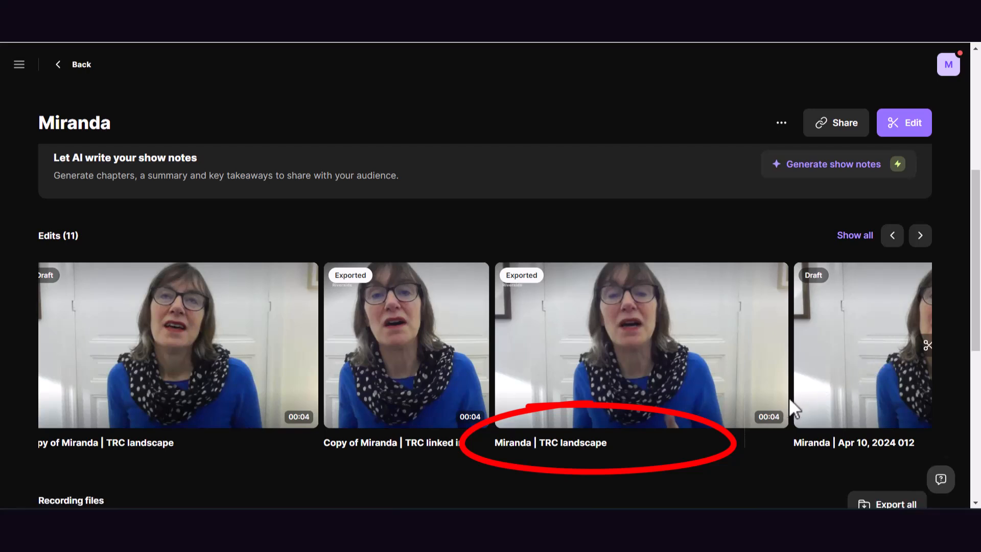
mouse_move(752, 405)
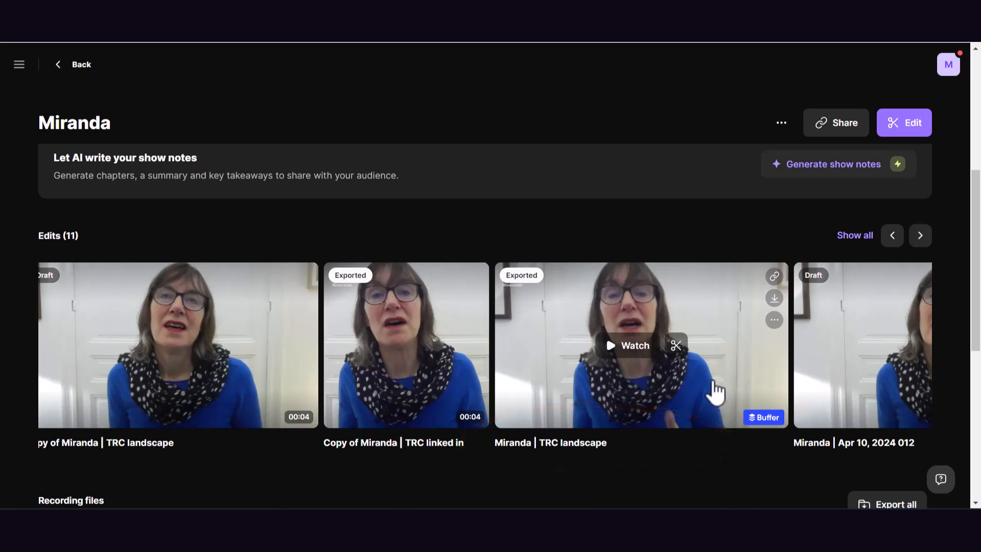
click(676, 346)
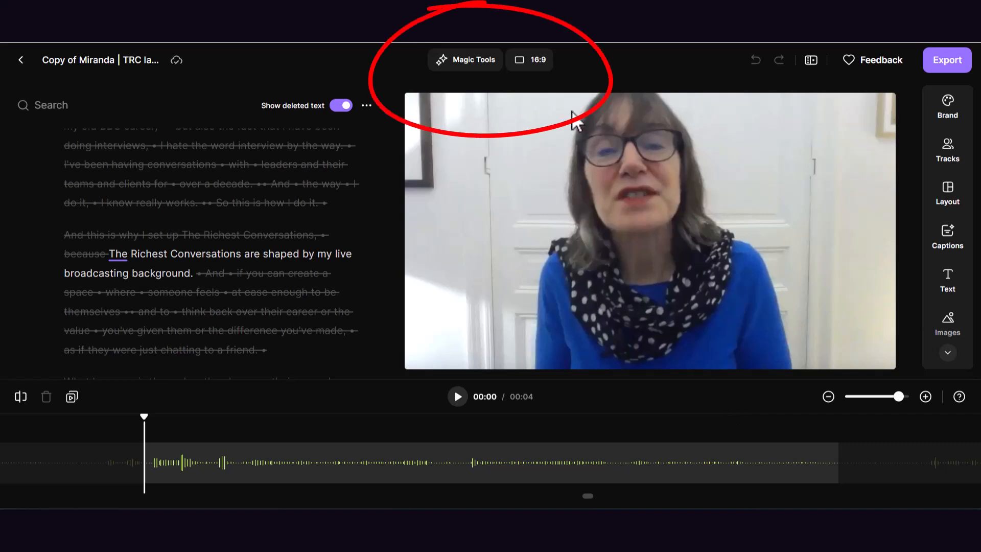
Set the clip's aspect ratio to 9:16 for Shorts, Reels and TikToks.
click(538, 69)
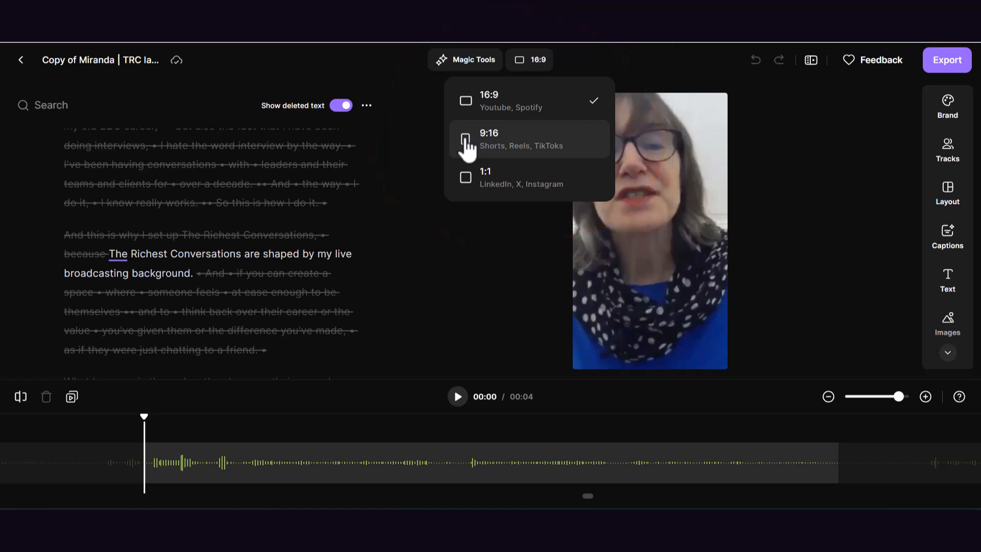
click(466, 146)
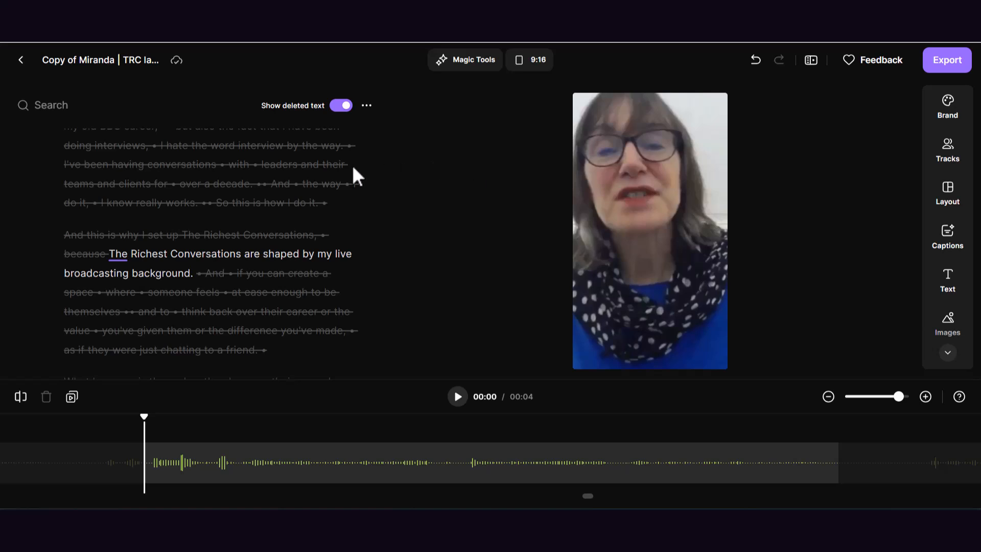
Rename the edit by replacing "landscape" with "vertical" so that its title ends in "TRC vertical".
click(131, 63)
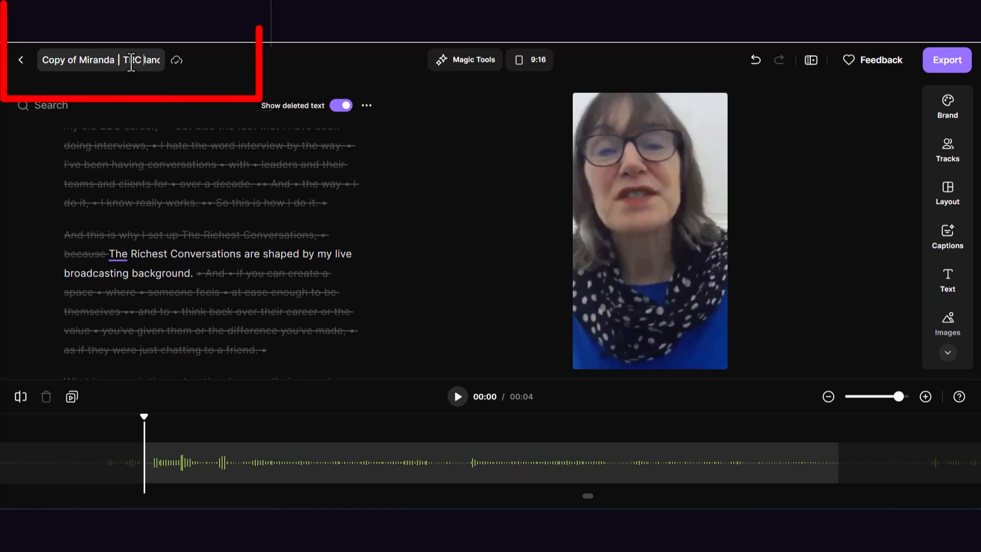
text(vertical)
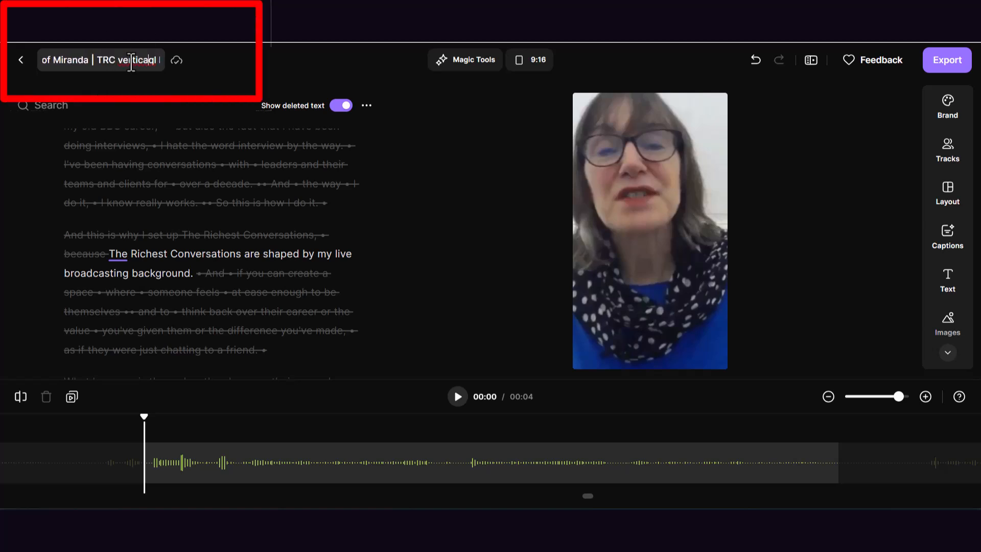
key(Delete)
key(Right)
key(Right)
key(Delete)
key(Delete)
key(Delete)
key(Delete)
key(Delete)
key(Delete)
key(Delete)
key(Delete)
key(Delete)
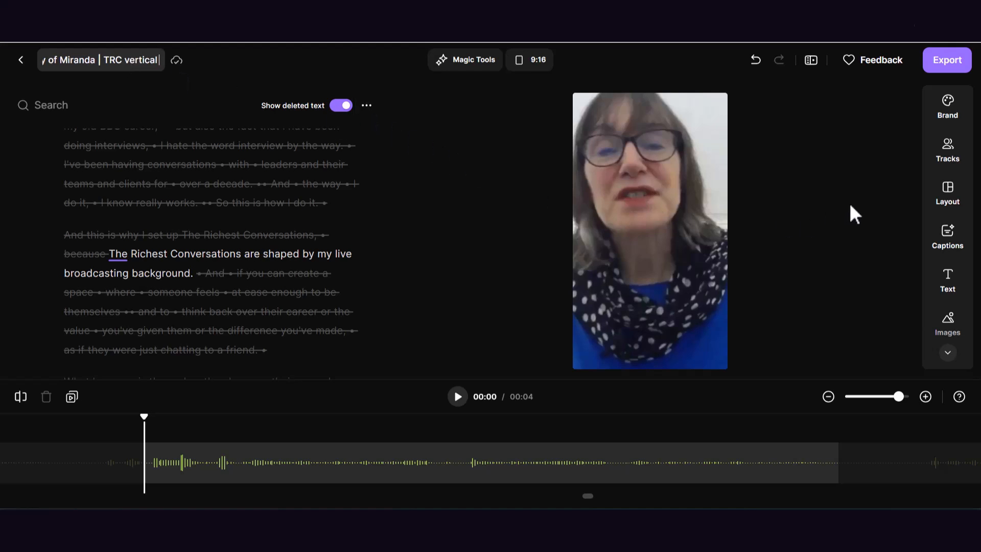
Open the export options for the vertical clip and review the video quality choices, keeping 720p selected.
click(946, 64)
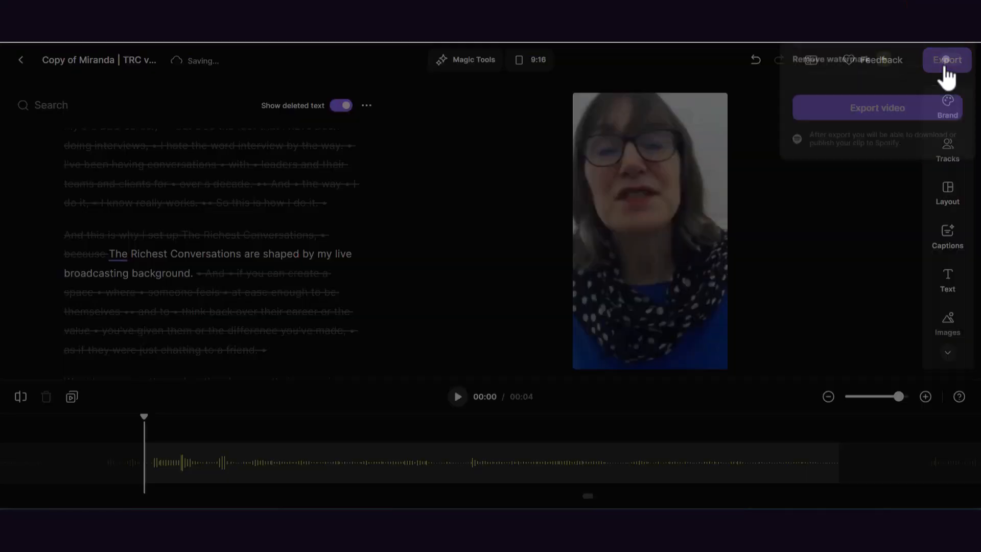
click(954, 170)
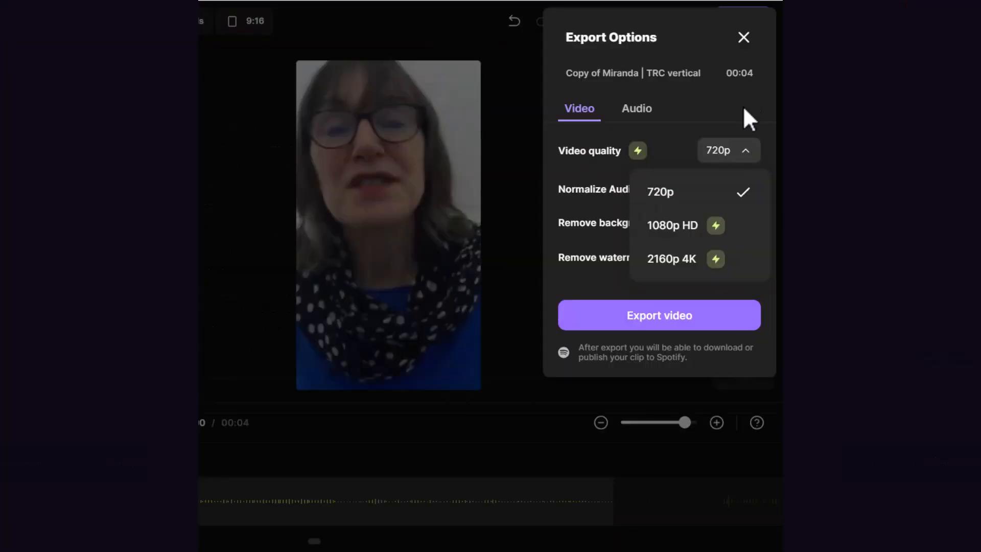
click(744, 109)
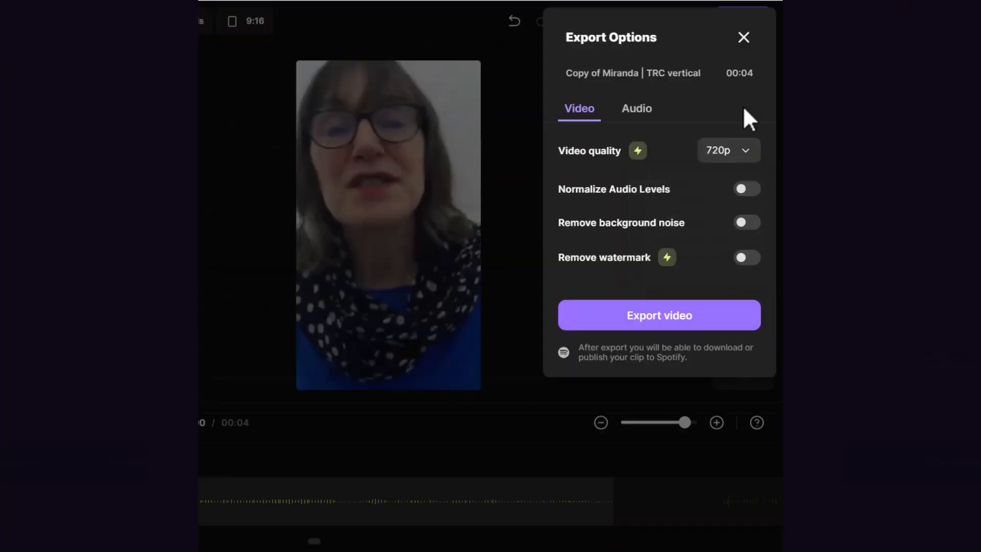
click(747, 154)
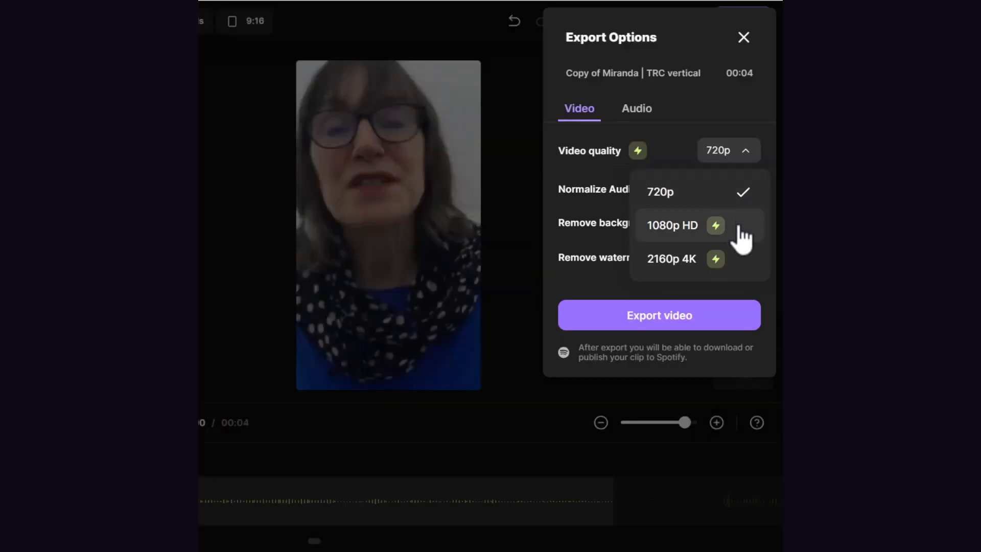
click(687, 127)
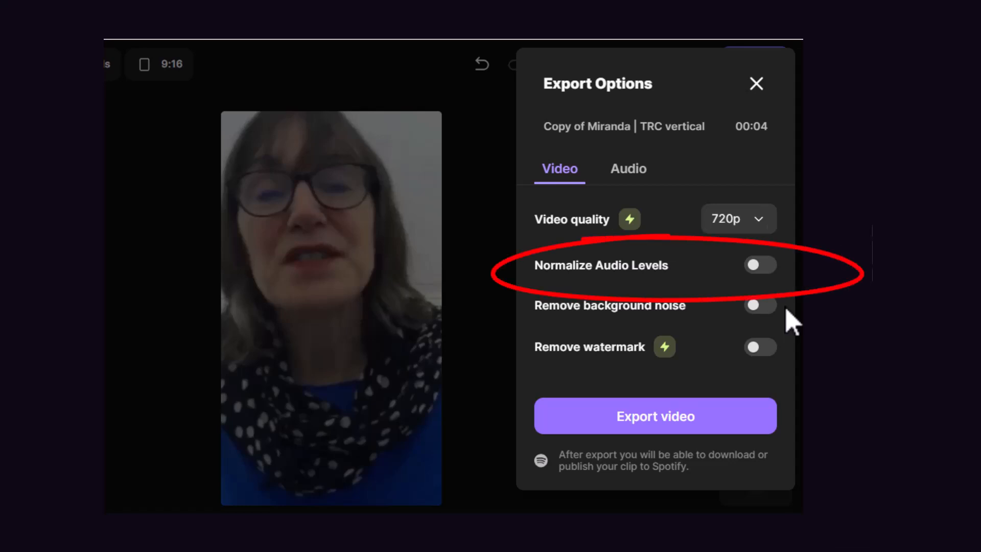
Try the Normalize Audio Levels and Remove background noise options, switching each one on and back off.
click(769, 268)
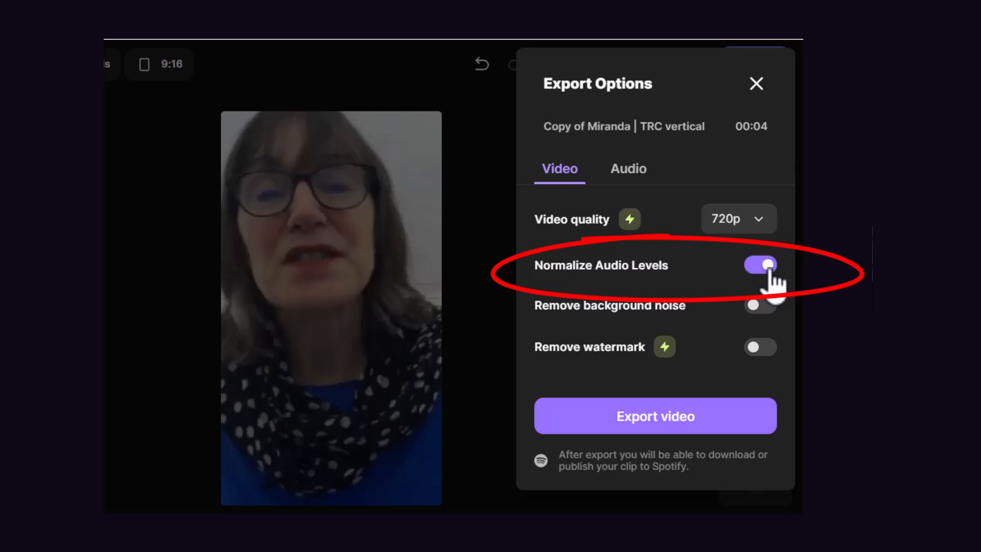
click(769, 269)
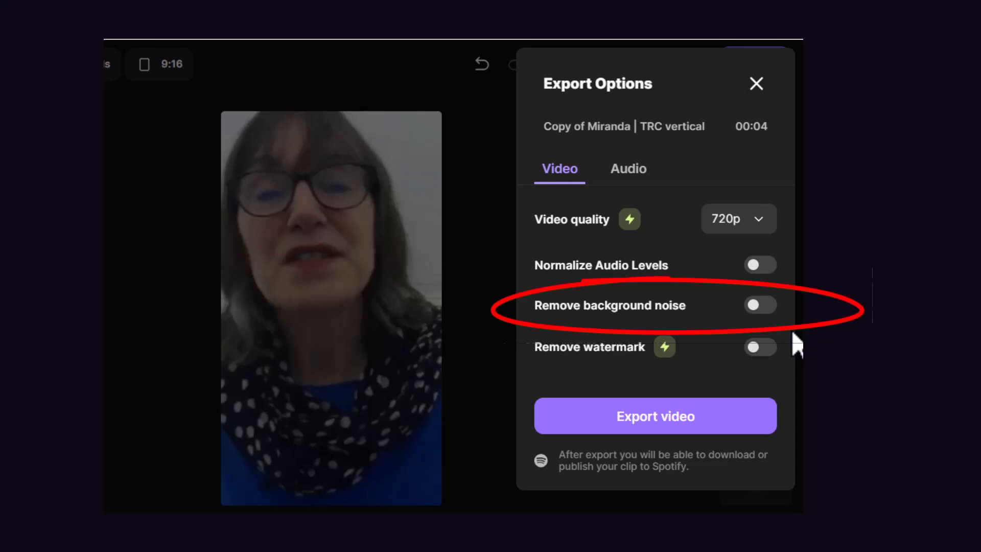
click(763, 306)
click(763, 305)
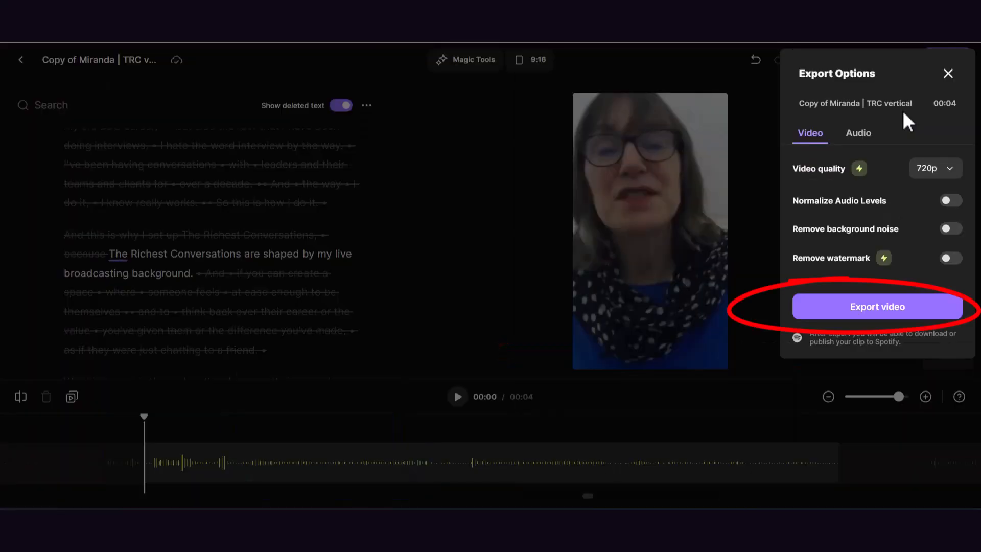
Export the vertical clip as a video and continue editing in a duplicate of it.
click(888, 307)
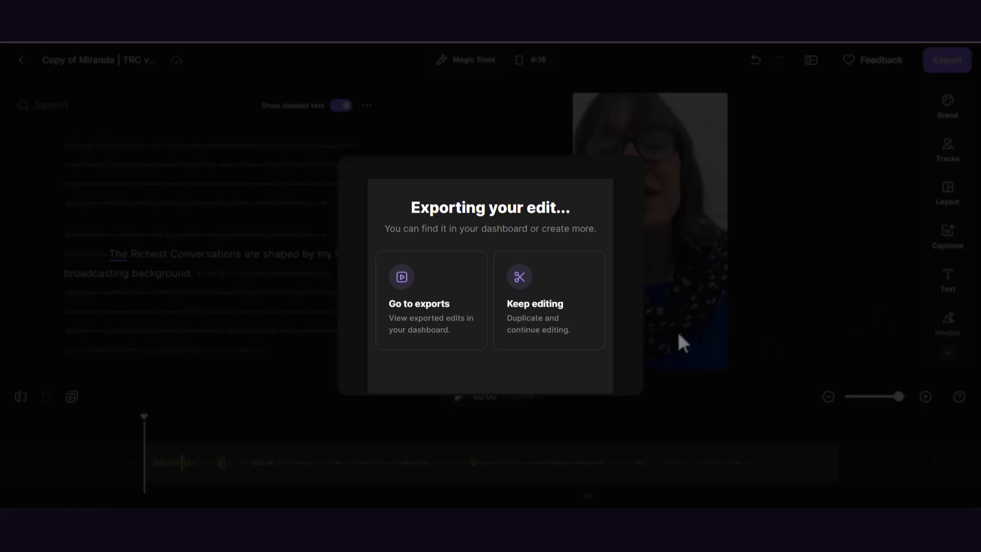
click(546, 312)
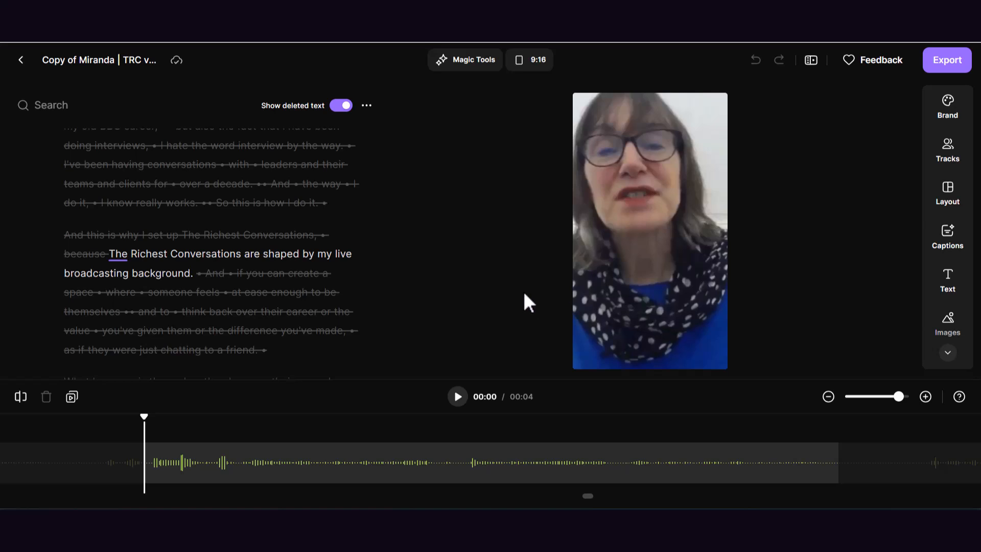
Set the duplicate clip's aspect ratio to 1:1 for LinkedIn, X and Instagram.
click(532, 76)
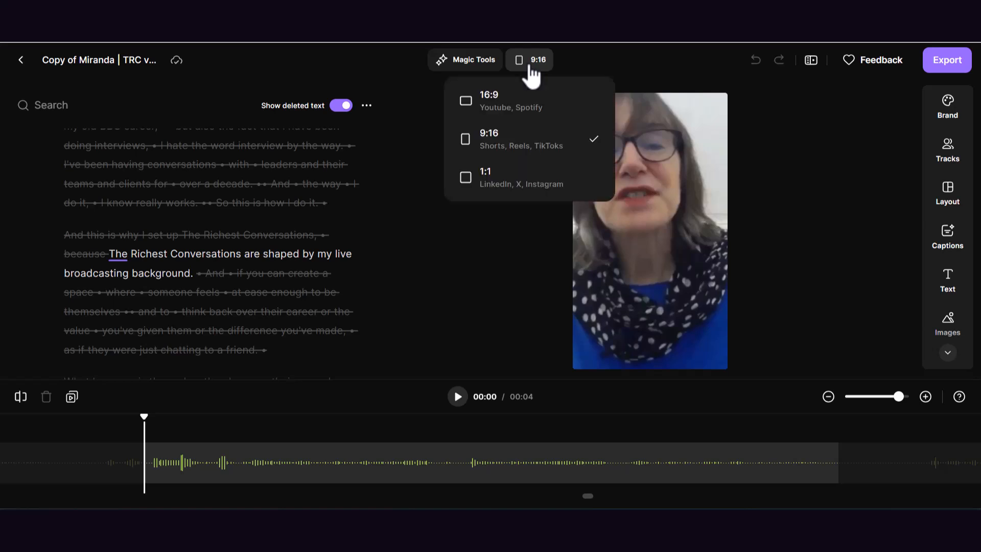
click(466, 184)
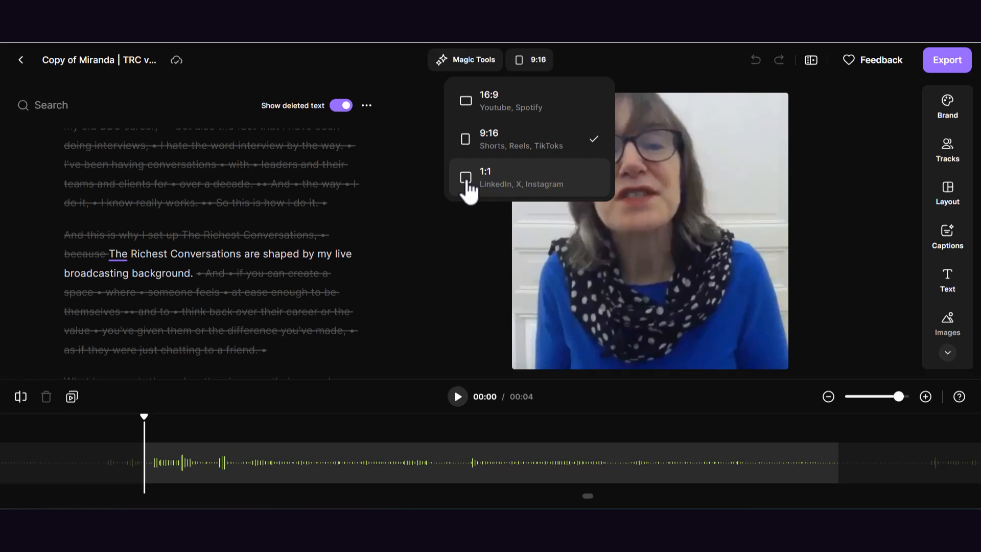
click(466, 180)
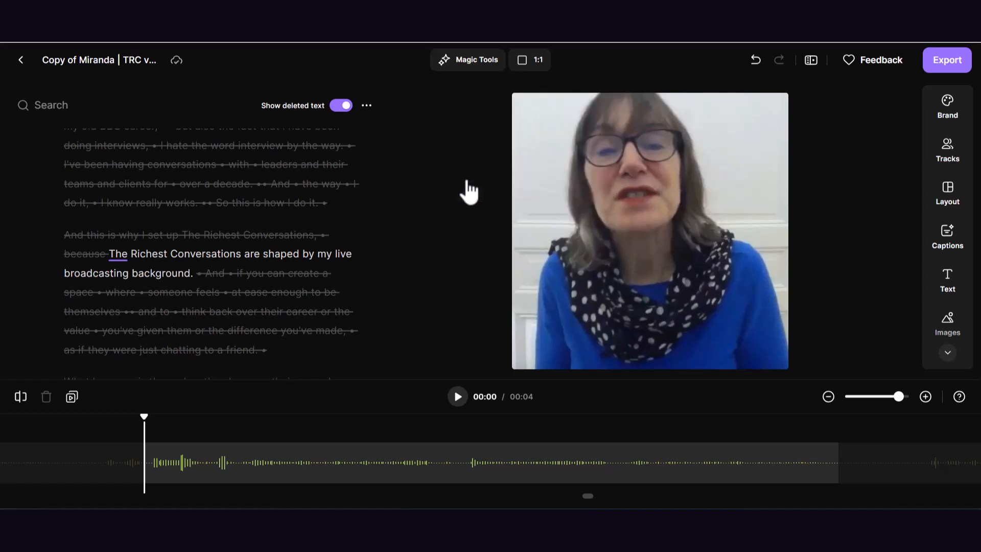
Rename the square edit by replacing "vertical" with "LinkedIn" so that its title ends in "TRC LinkedIn".
click(145, 60)
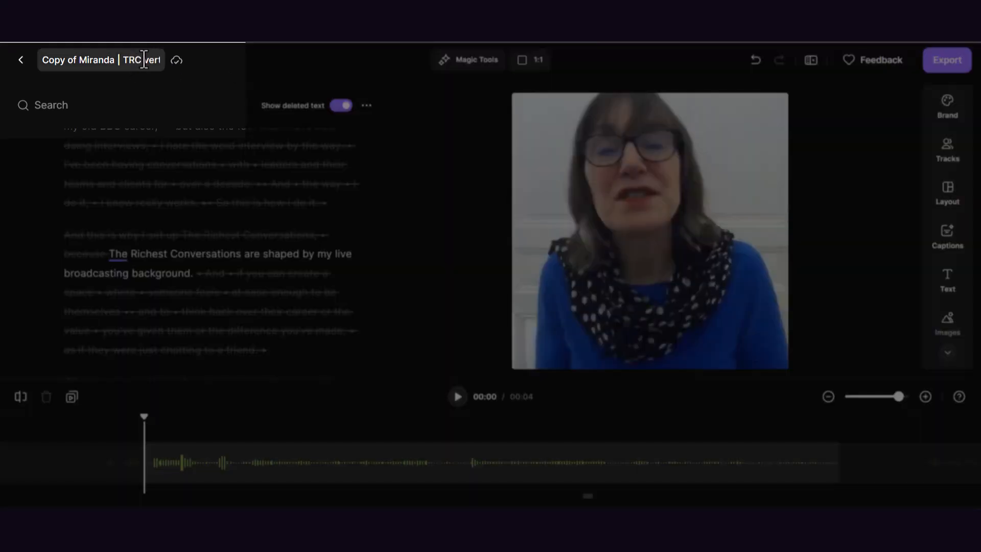
key(BackSpace)
key(BackSpace)
key(BackSpace)
key(BackSpace)
text(Link)
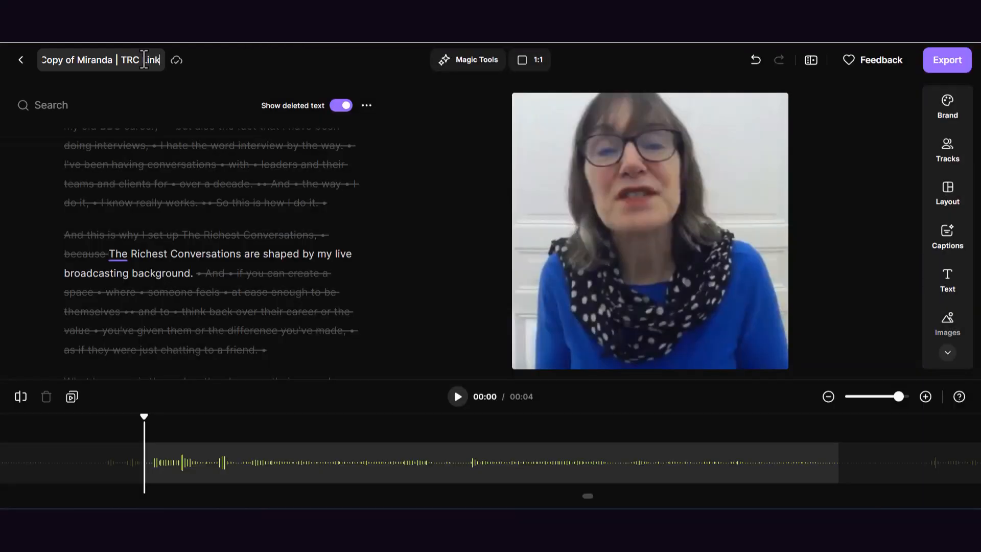
text(edIn)
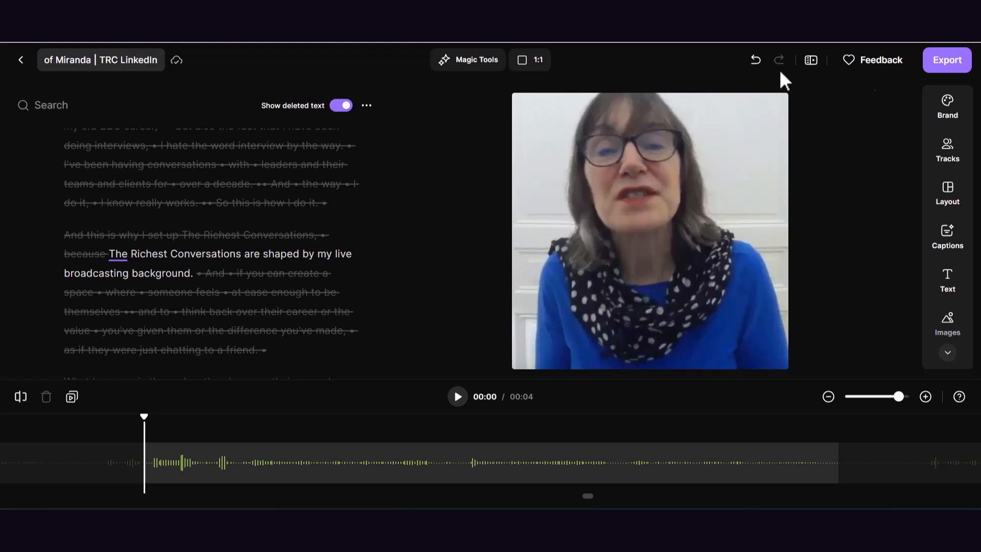
Export the "TRC LinkedIn" clip as a 720p video and go to the exported edits in the dashboard.
click(952, 69)
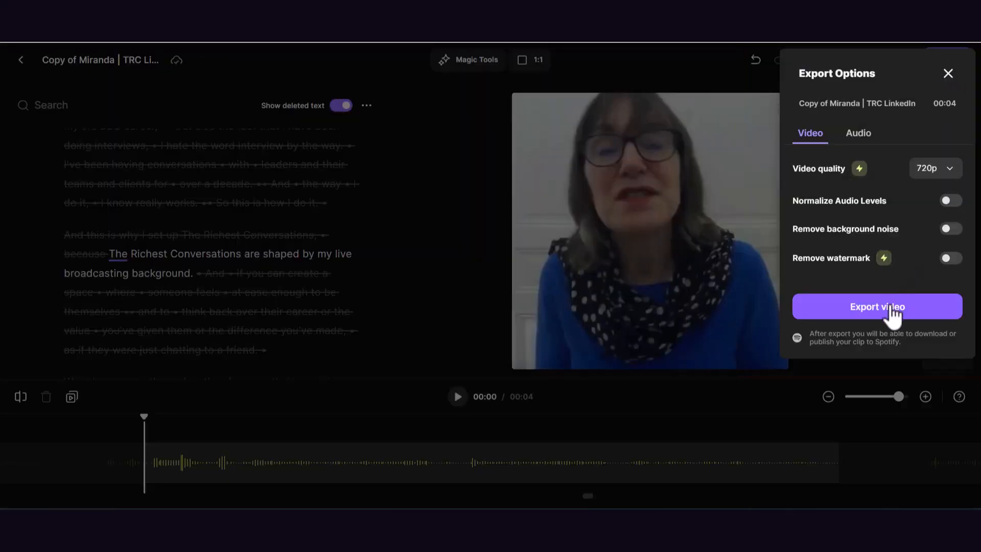
click(892, 309)
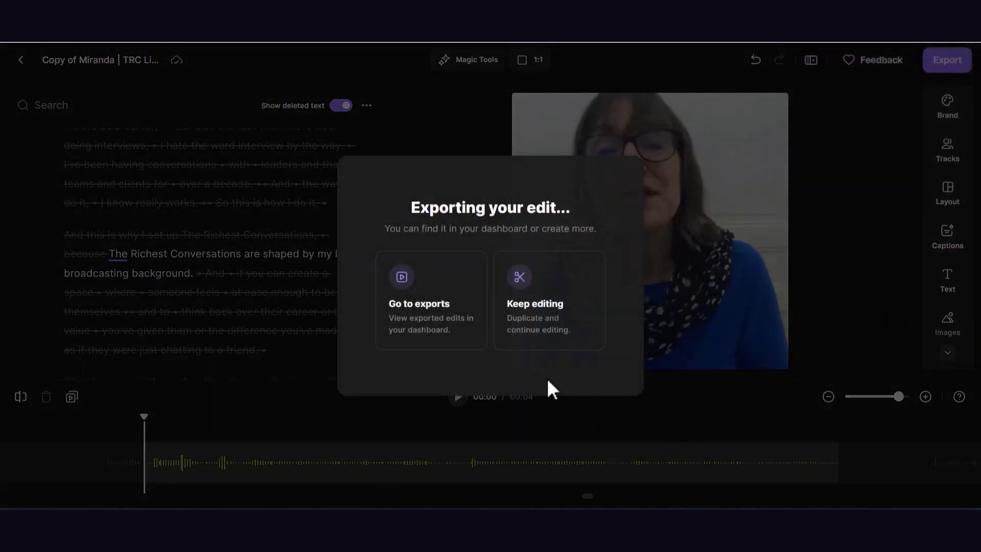
click(422, 329)
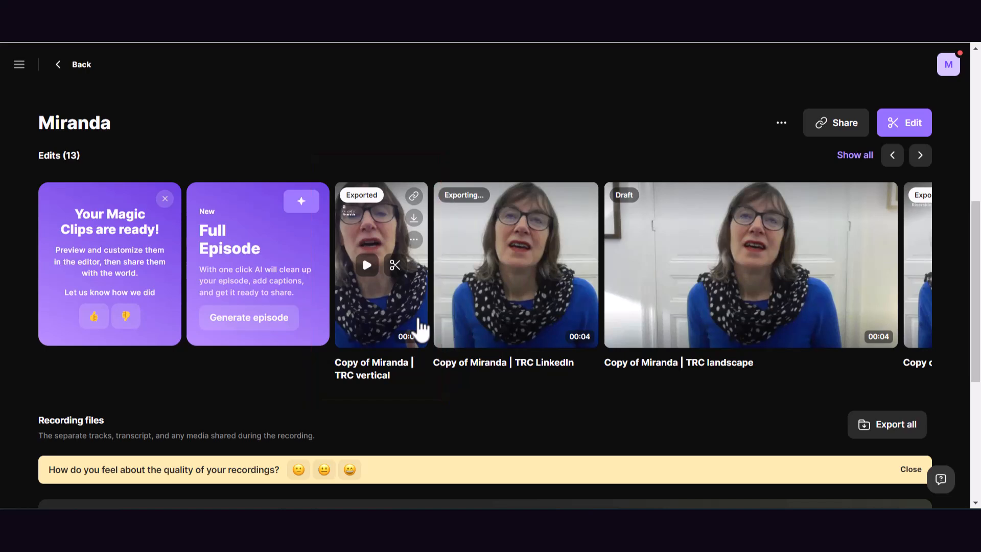
Download the exported "TRC vertical" clip from the recording's edits.
click(414, 218)
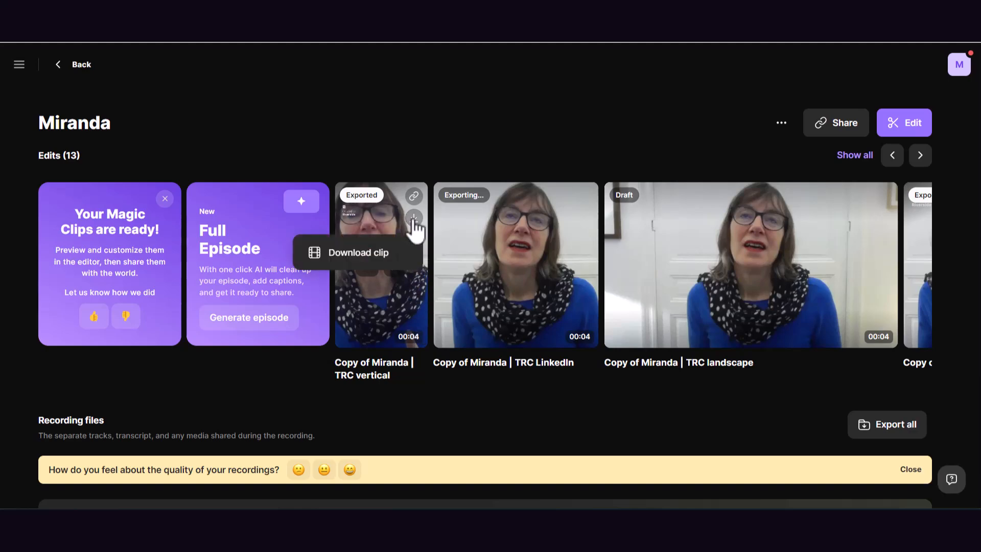
click(373, 262)
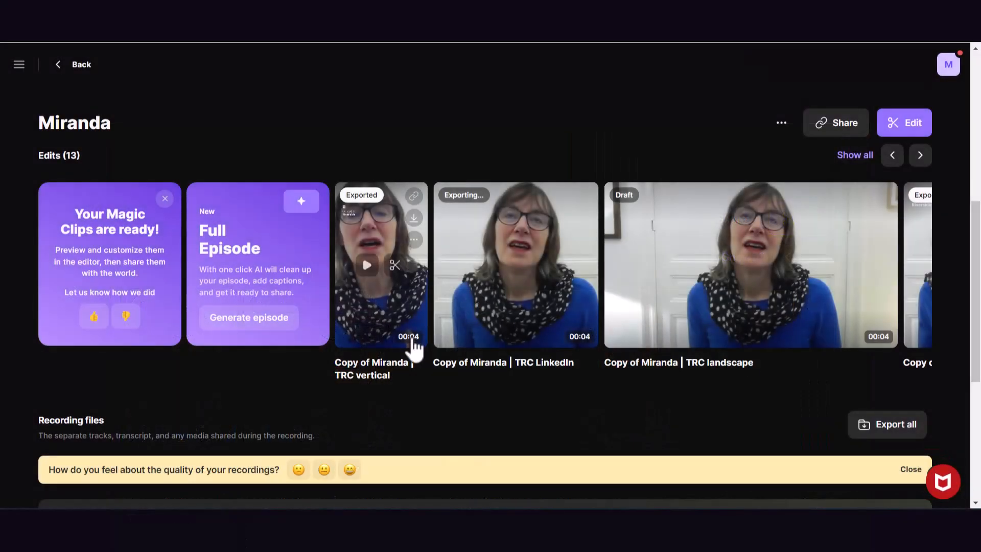
Open the publishing page for the exported "TRC vertical" clip.
click(415, 240)
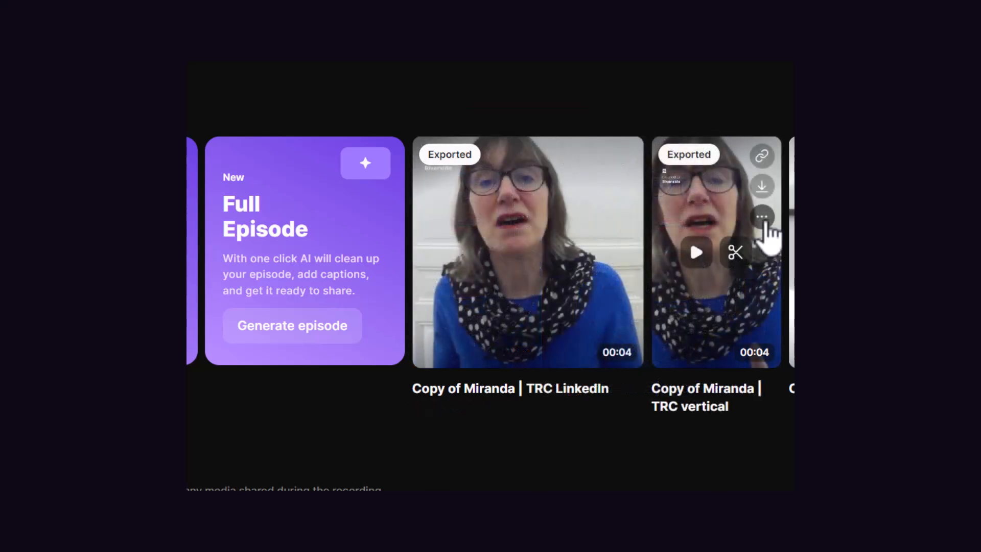
click(763, 219)
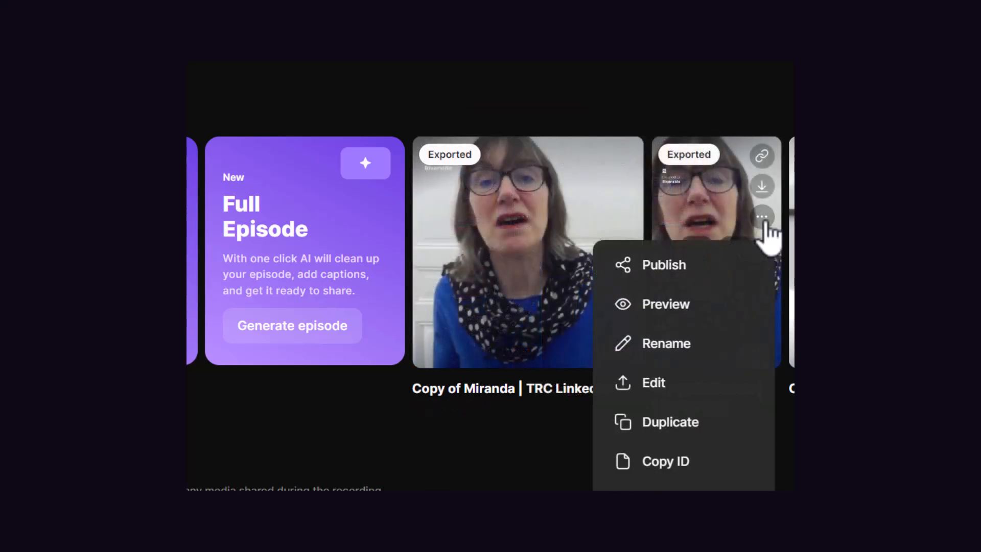
click(696, 274)
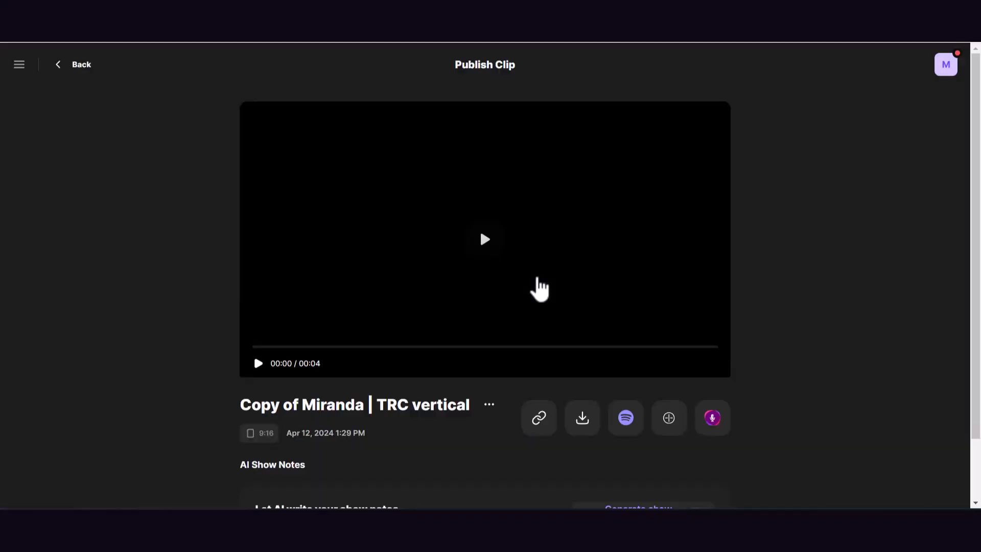